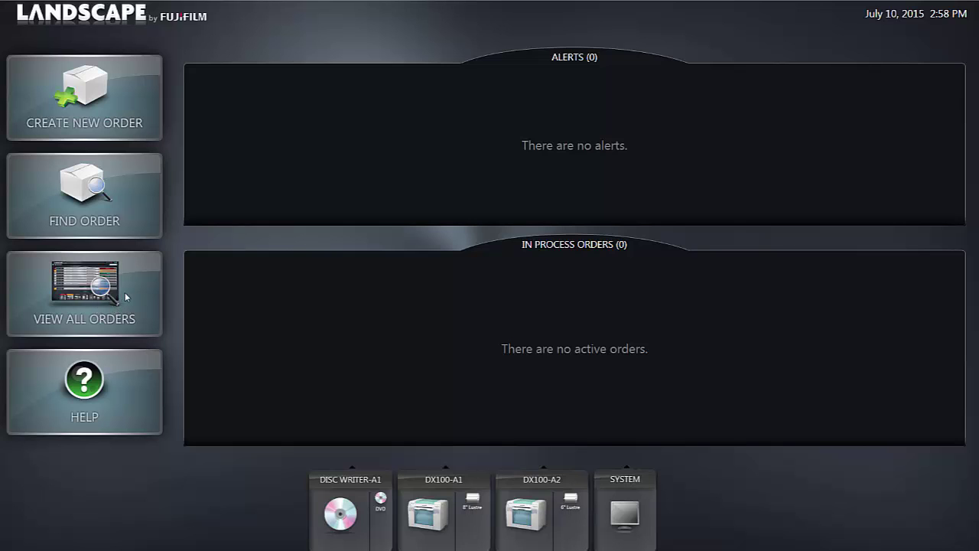
Step: Show all 27 past orders and scroll through their IDs, due times and Done status
left_click(123, 292)
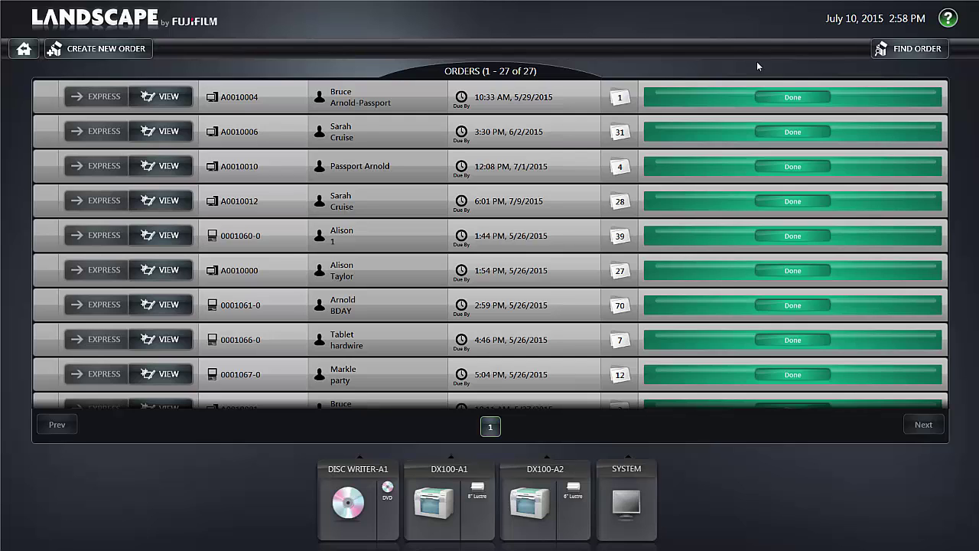
scroll(528, 207, "down", 3)
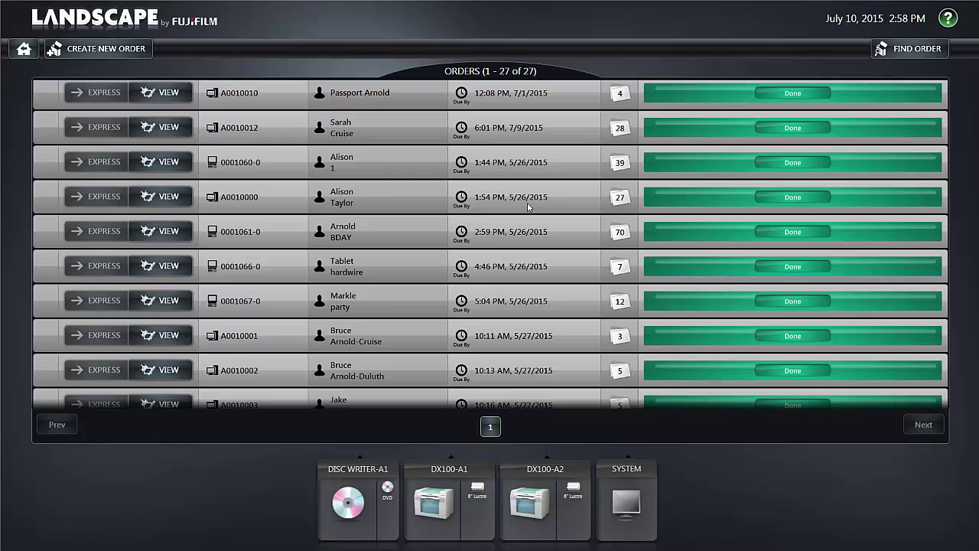
scroll(528, 207, "up", 3)
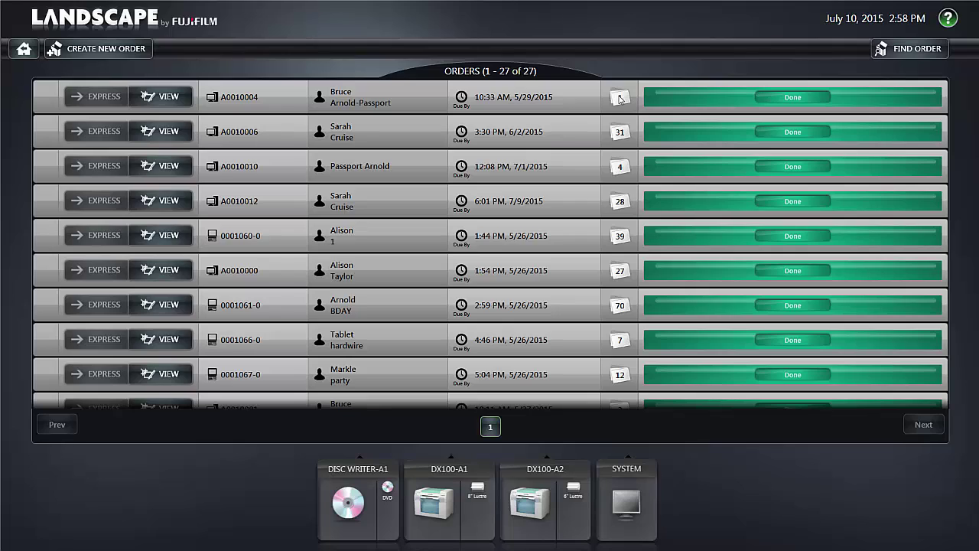
Step: Expand the top passport order and open its US Passport, Lustre details
left_click(792, 98)
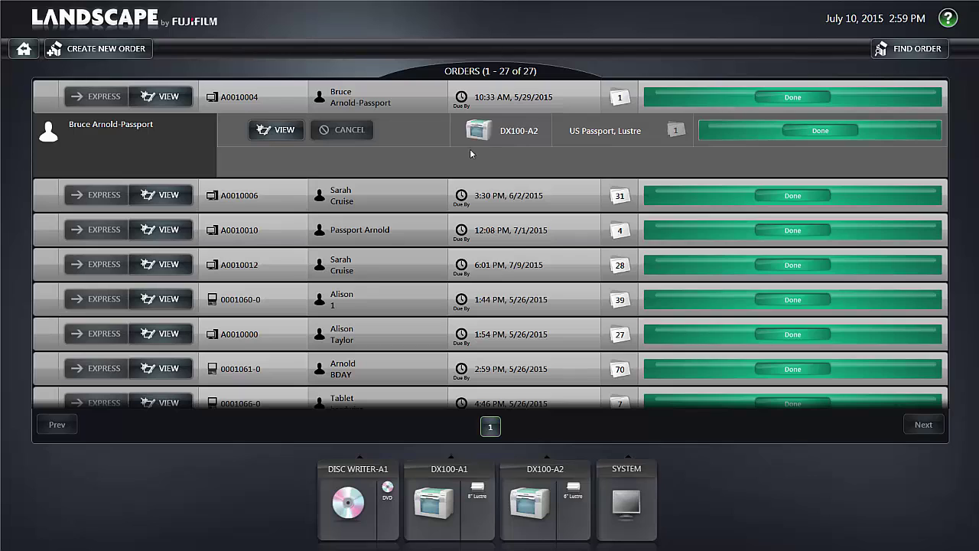
left_click(284, 131)
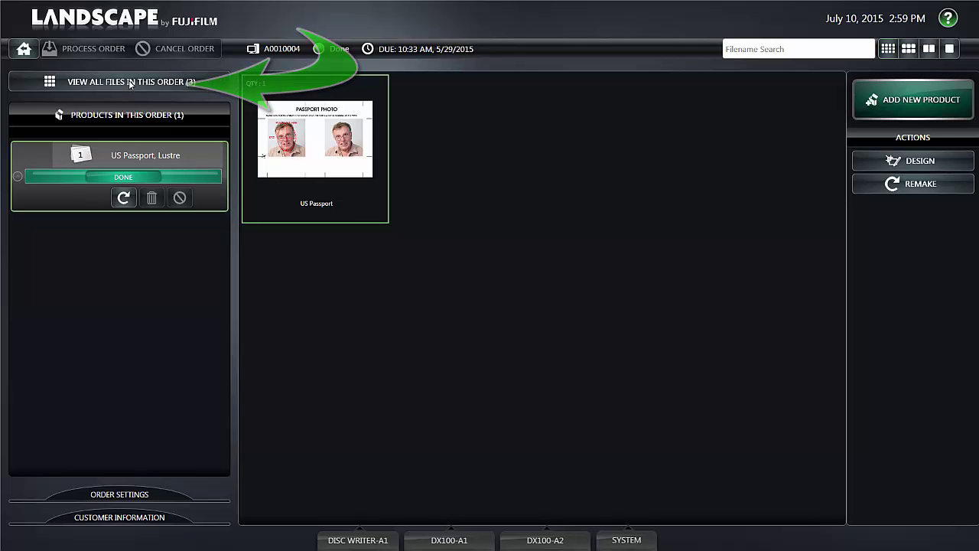
Step: List the passport order's three image files and select the first photo, DSCF3793.JPG
left_click(130, 83)
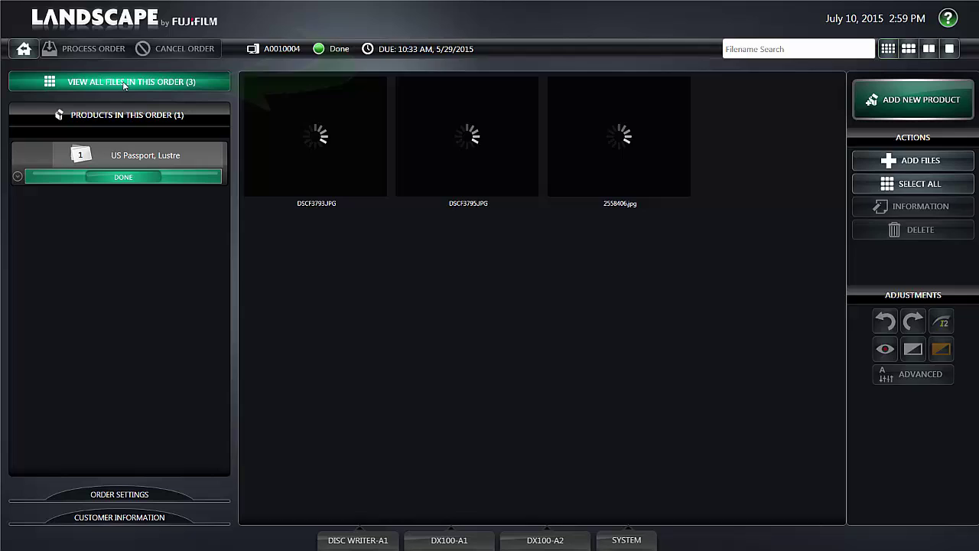
left_click(305, 160)
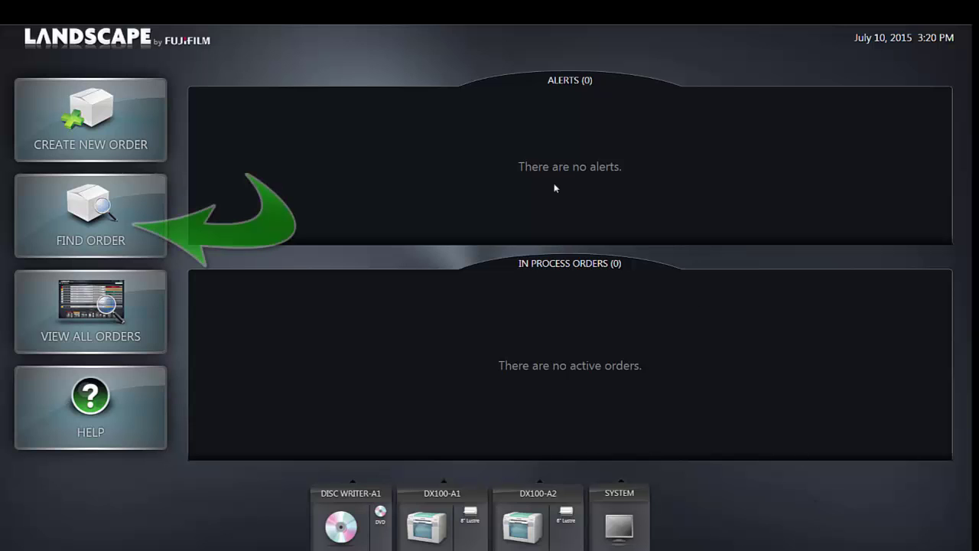
Step: Open Find Order and put the cursor in the empty Order Search field
left_click(97, 226)
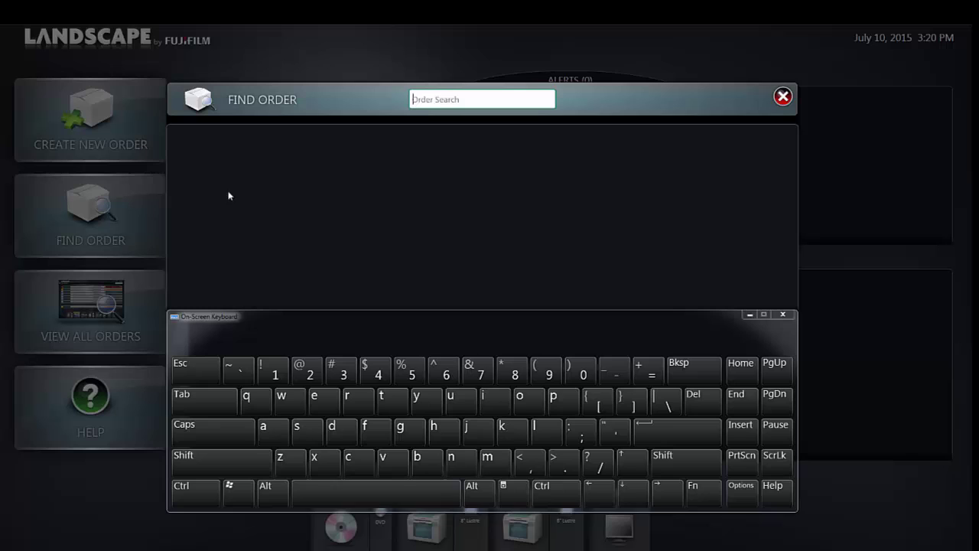
left_click(414, 99)
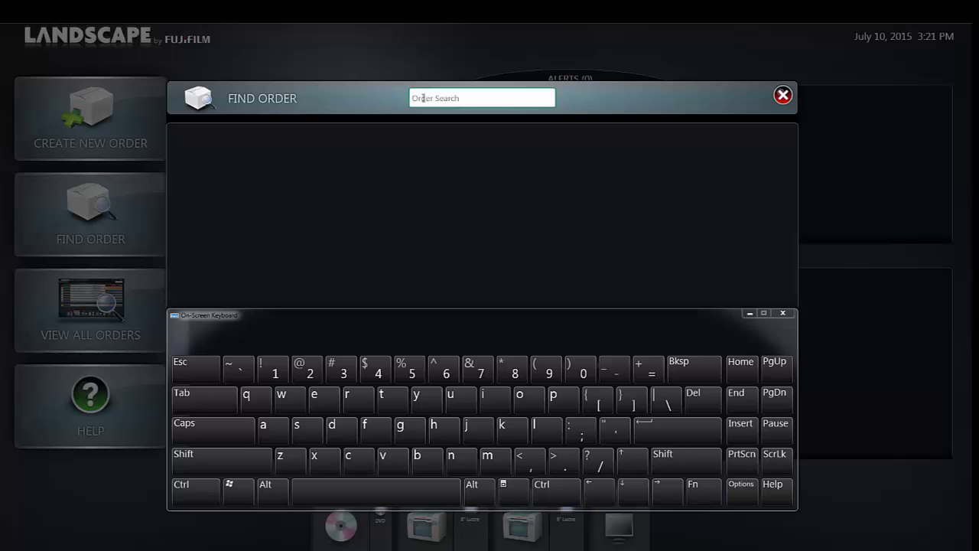
Step: Search orders by the customer's last name and open the matching 4x6 Prints order
type("C")
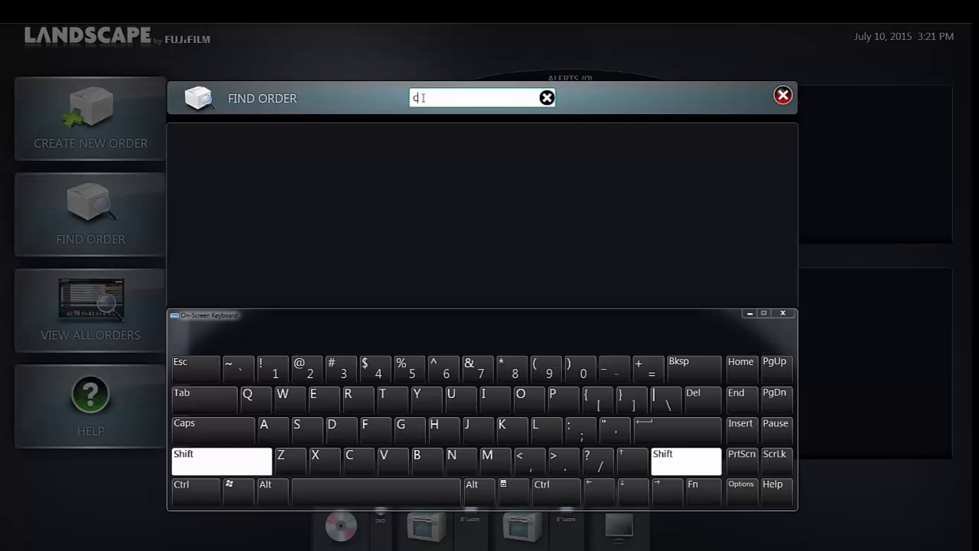
type("ruise")
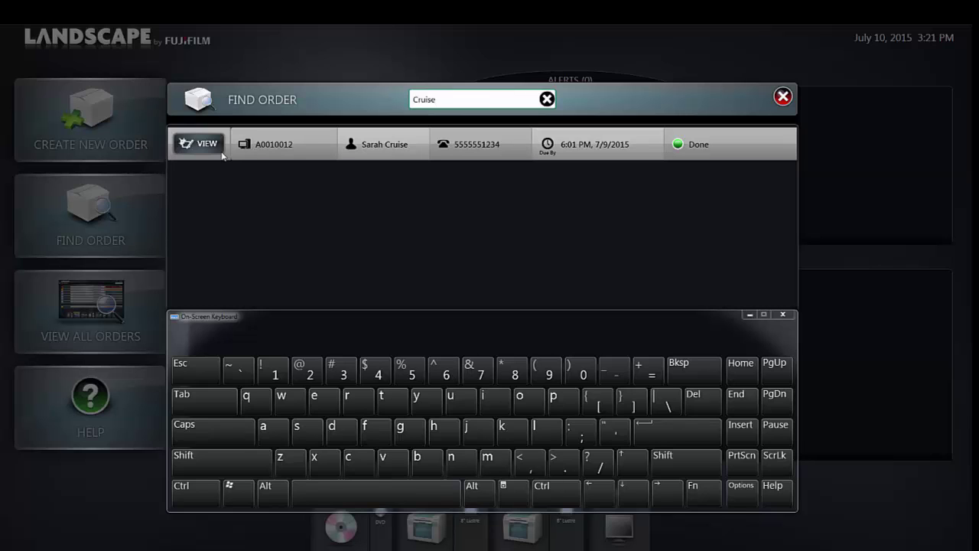
left_click(207, 143)
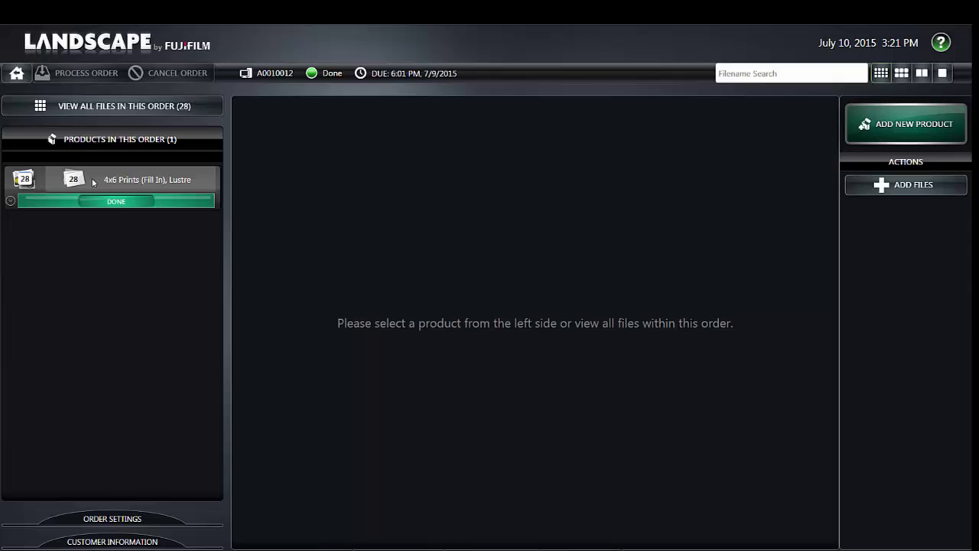
Step: Browse the 4x6 Prints (Fill In) photos, then list all 28 files, starting with DSCF1744.JPG
left_click(93, 181)
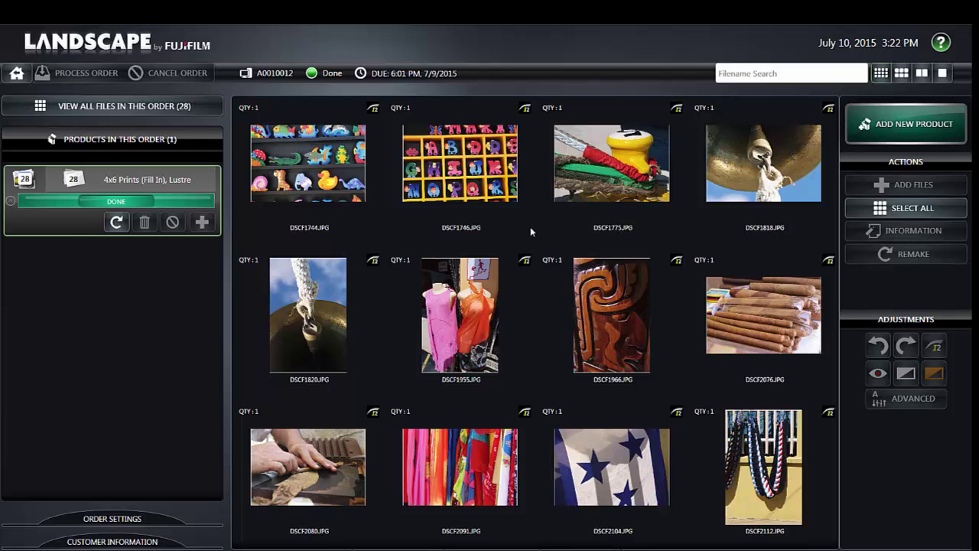
scroll(534, 227, "down", 2)
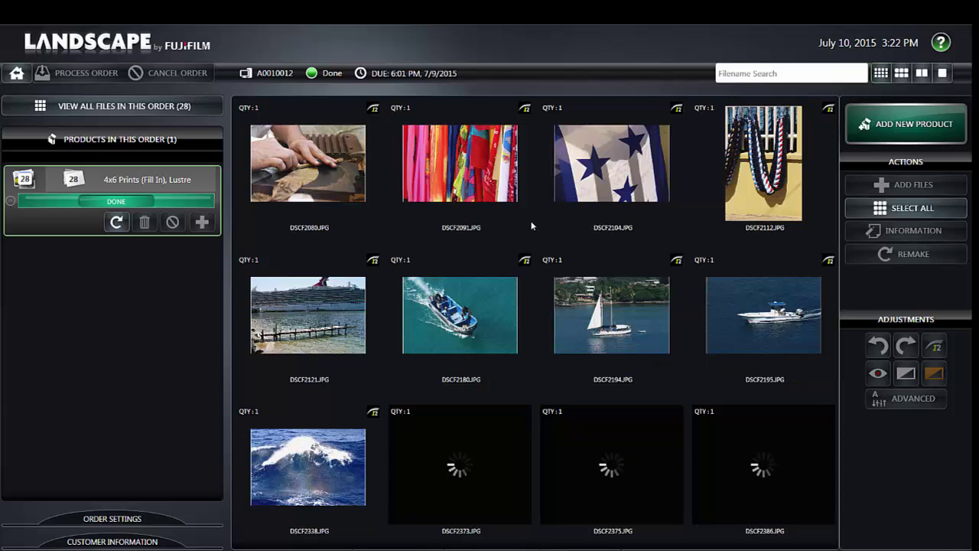
left_click(118, 111)
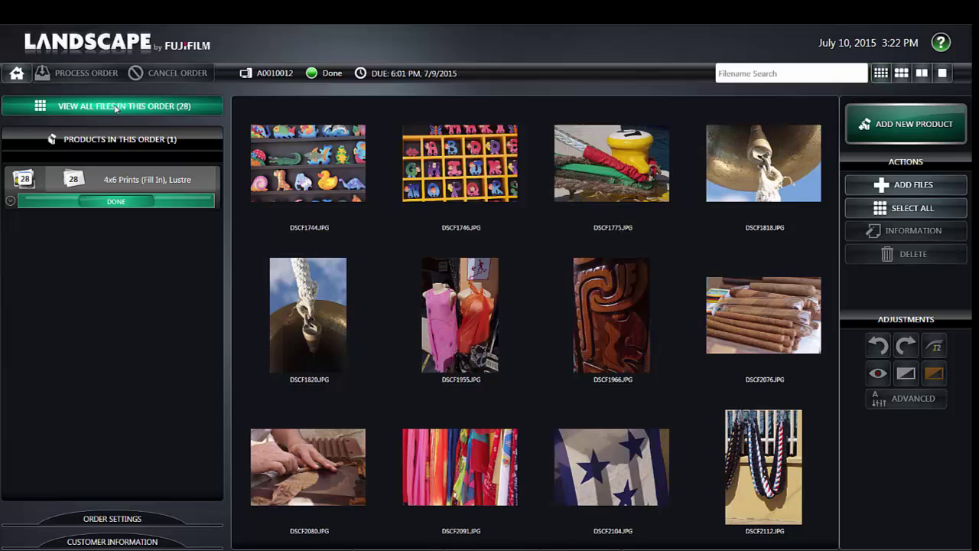
Step: Add a 4x6 Border Prints product for photo DSCF1744 with quantity 2 and confirm
left_click(315, 173)
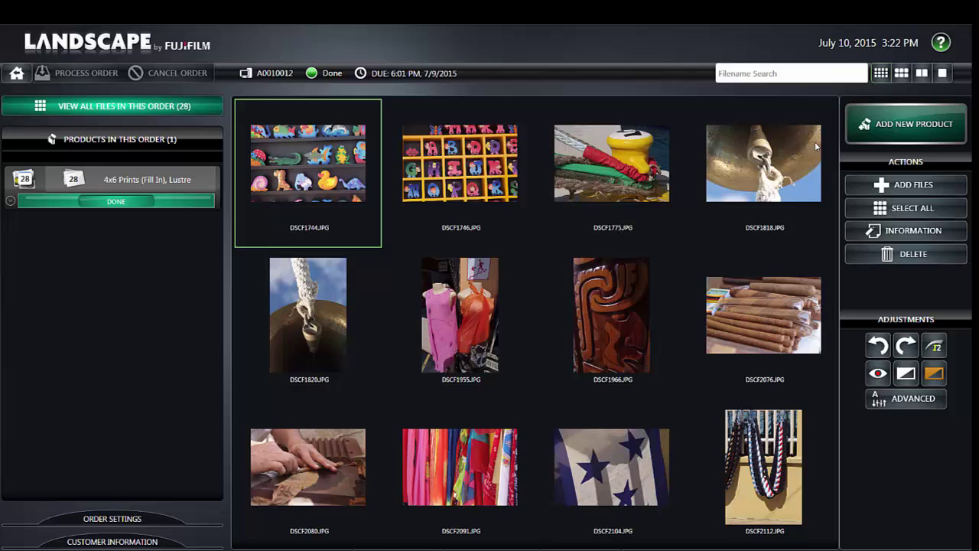
left_click(922, 130)
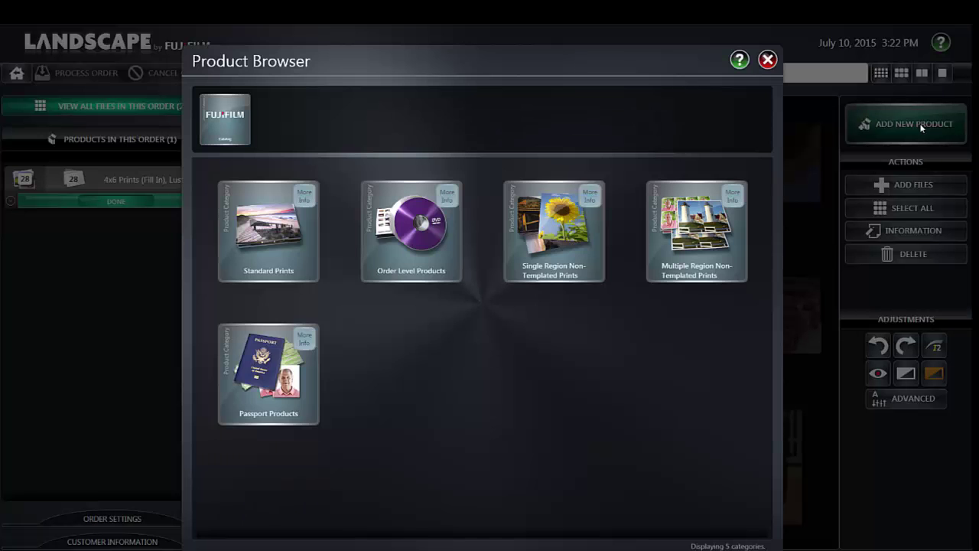
left_click(267, 240)
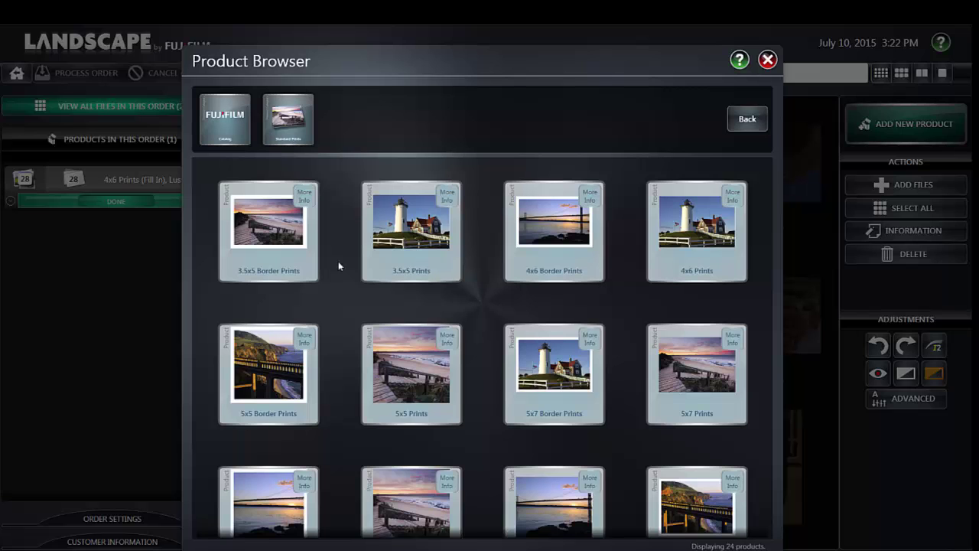
left_click(558, 222)
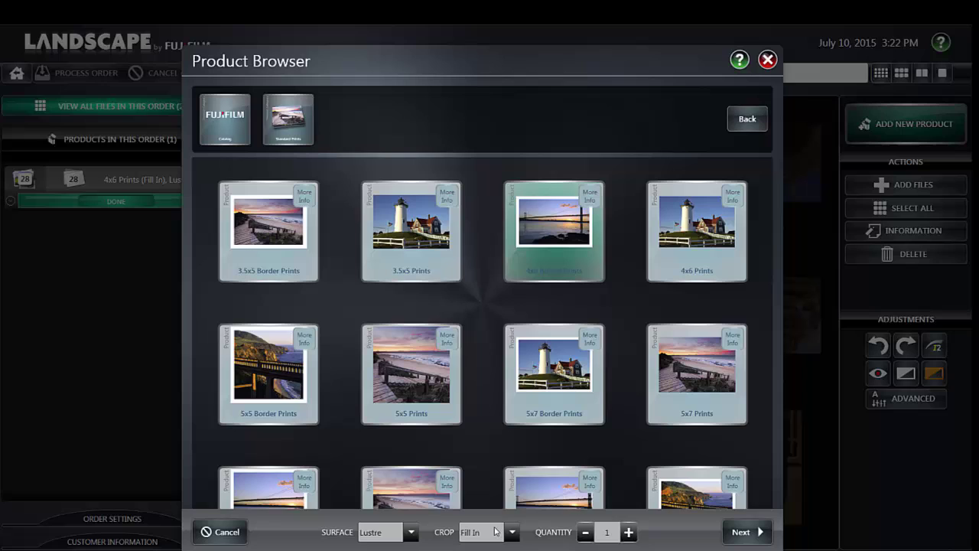
left_click(629, 532)
left_click(768, 61)
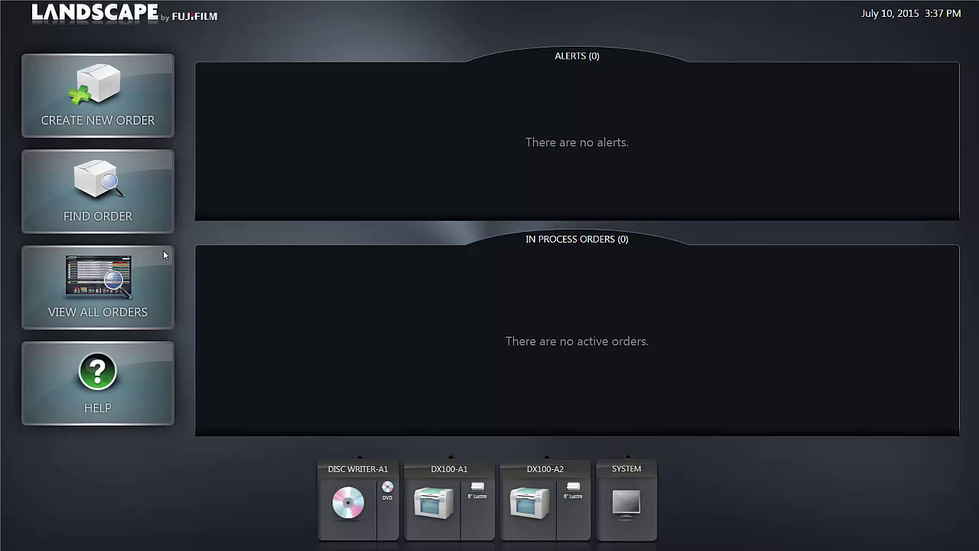
Step: From the home screen, with no alerts or in-process orders, choose View All Orders
left_click(98, 287)
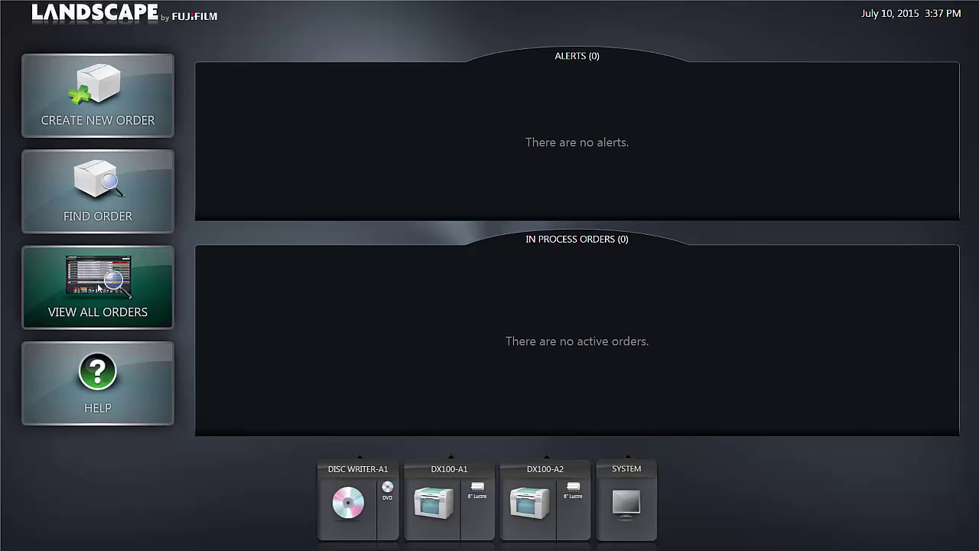